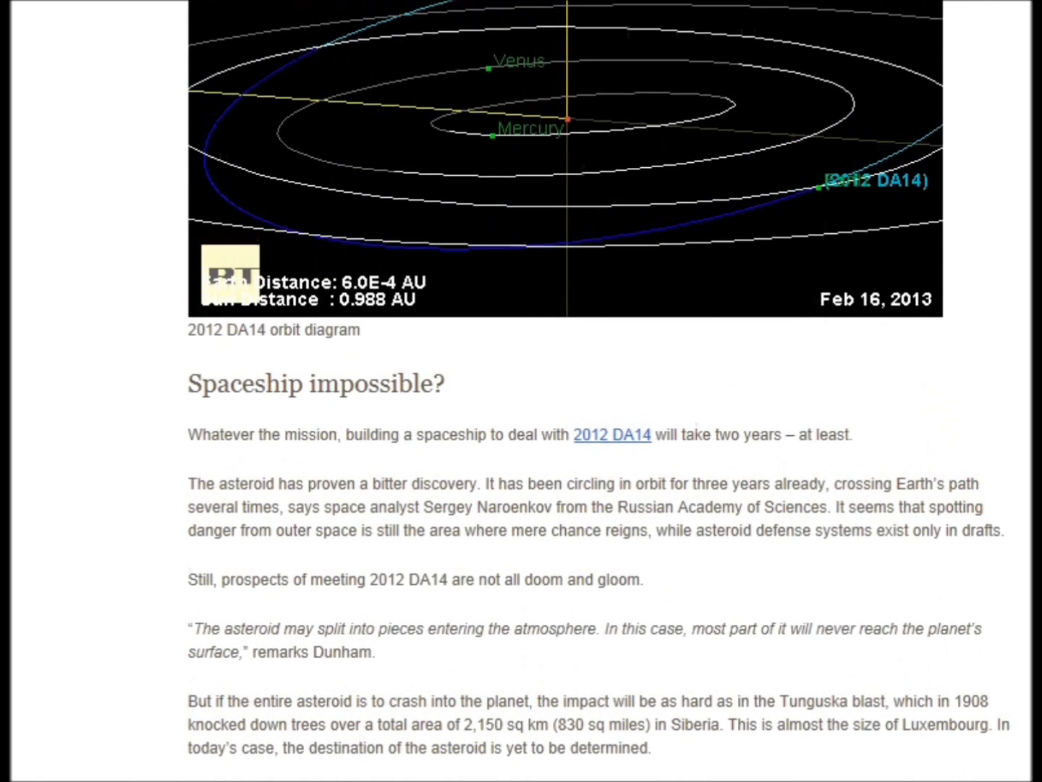
# Review the opening paragraphs of the news article about asteroid 2012 DA14.
pyautogui.scroll(1, 603, 391)
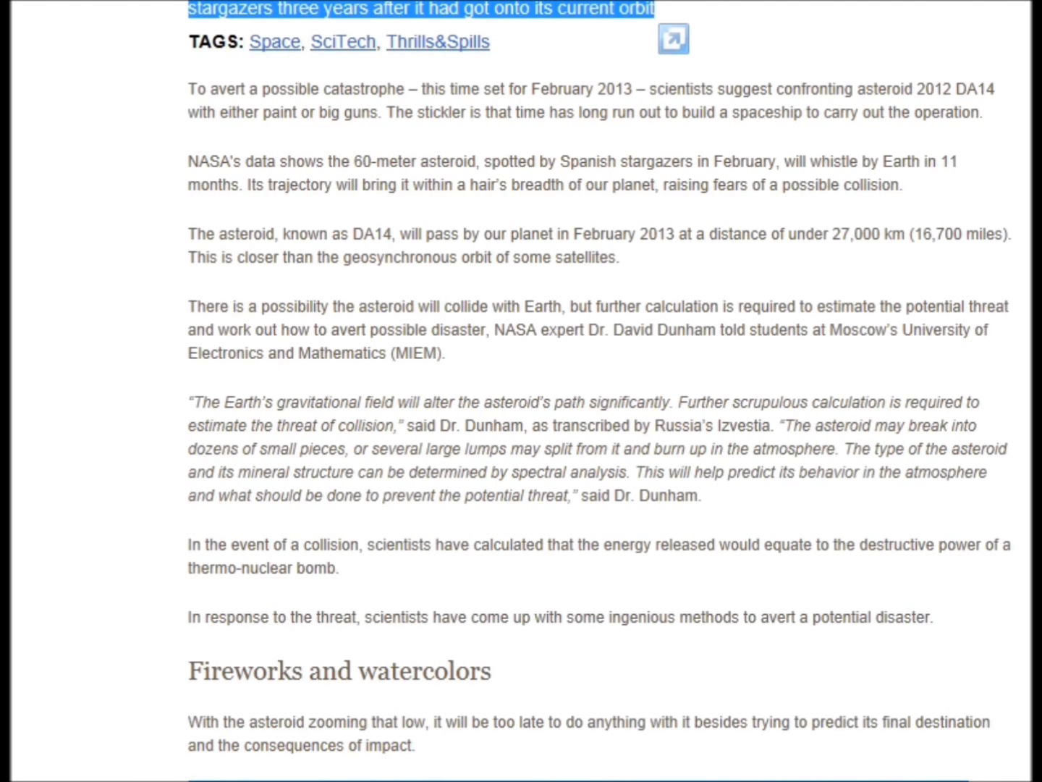
pyautogui.scroll(7, 600, 391)
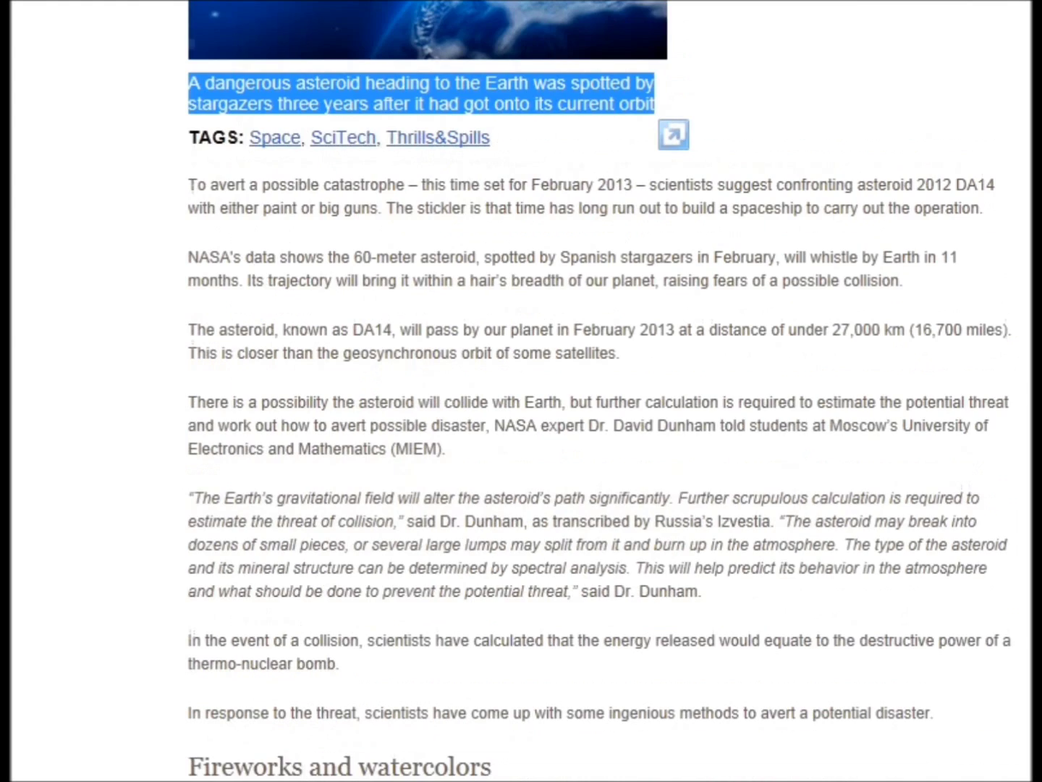
pyautogui.scroll(2, 599, 391)
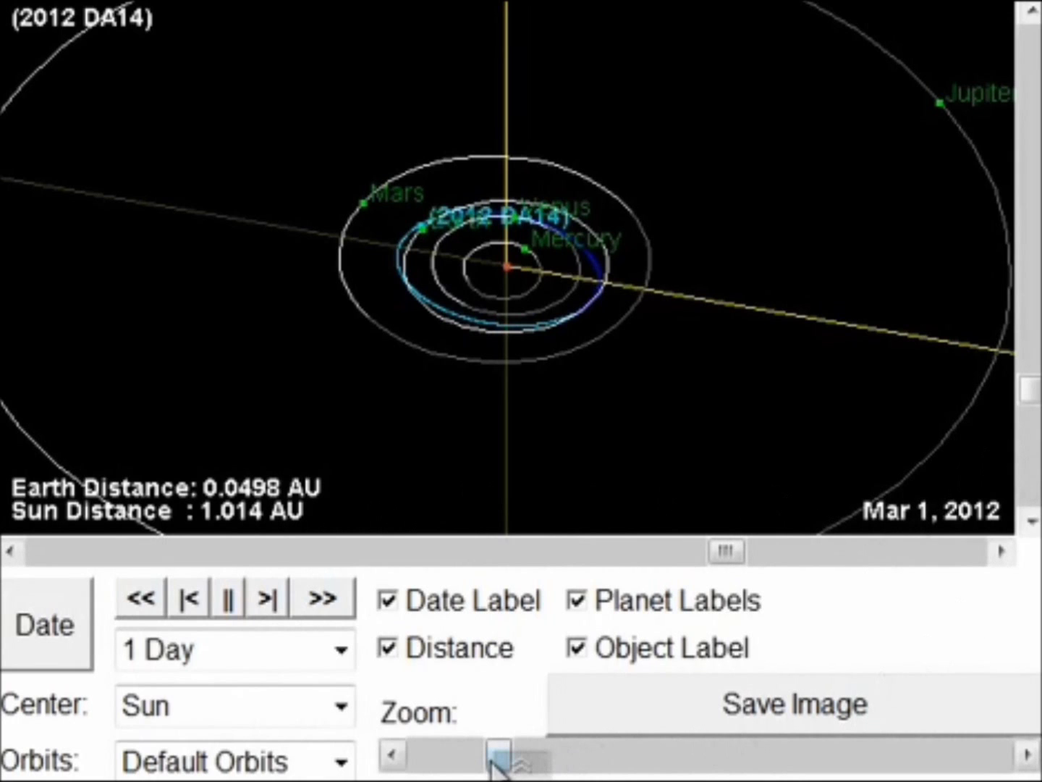
# Center the 2012 DA14 orbit diagram on Earth and zoom in close to the maximum.
pyautogui.moveTo(499, 759); pyautogui.dragTo(598, 759)
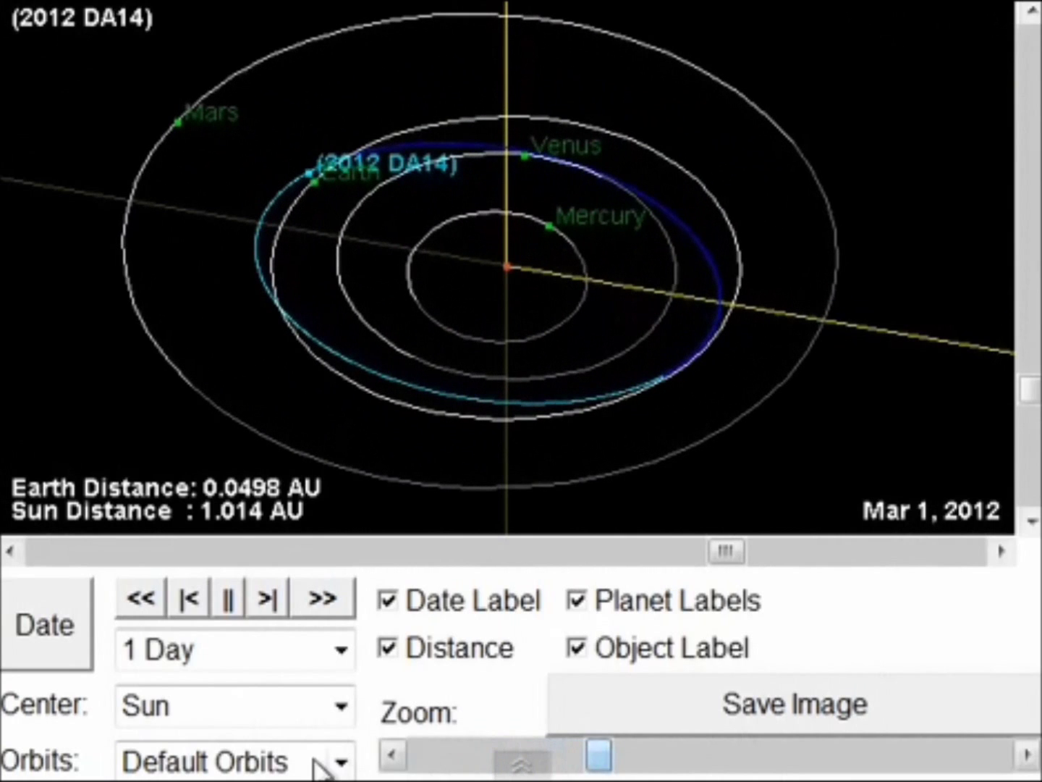
pyautogui.click(285, 715)
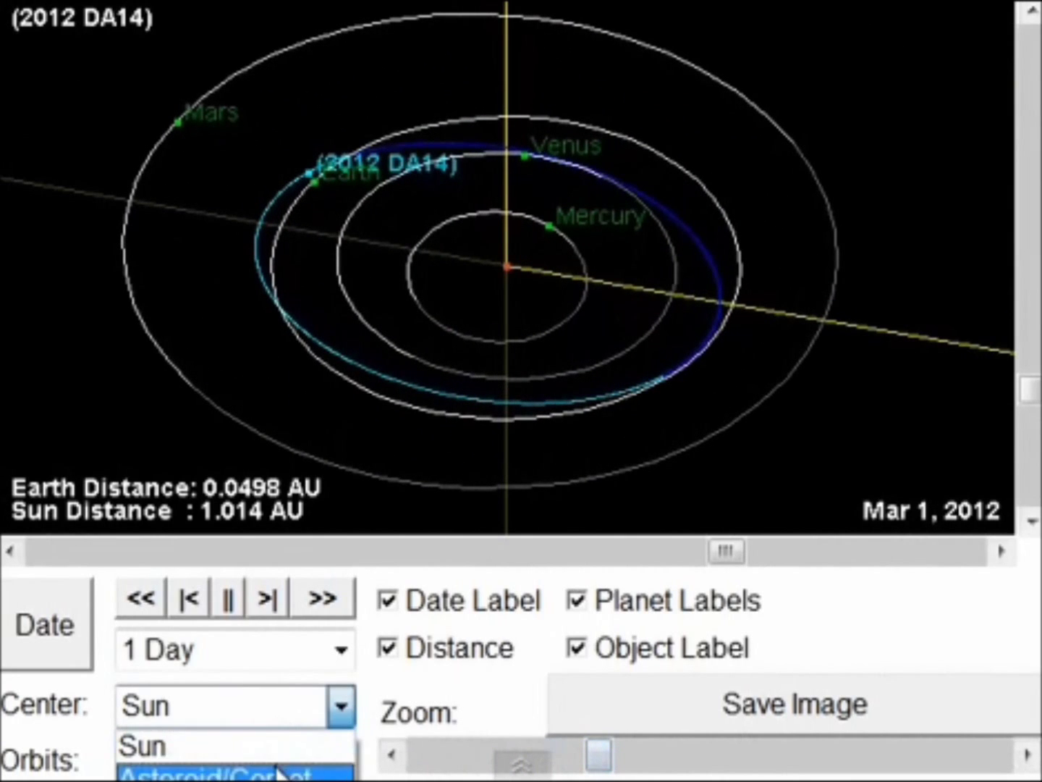
pyautogui.click(217, 780)
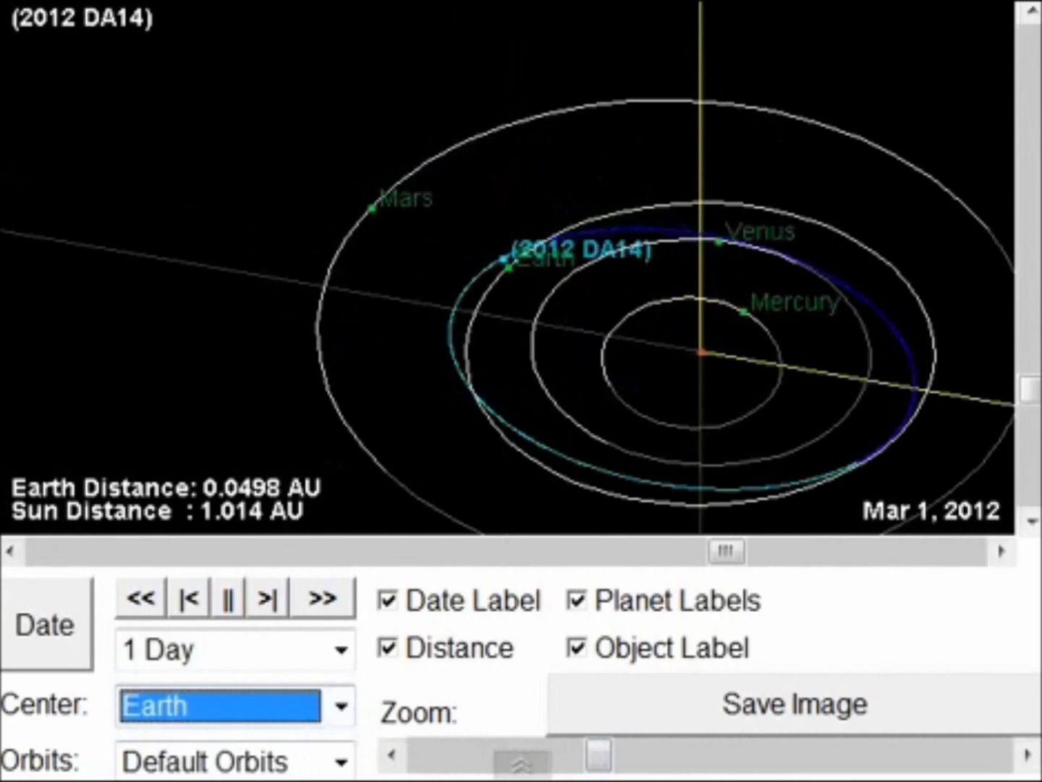
pyautogui.moveTo(601, 760); pyautogui.dragTo(1026, 759)
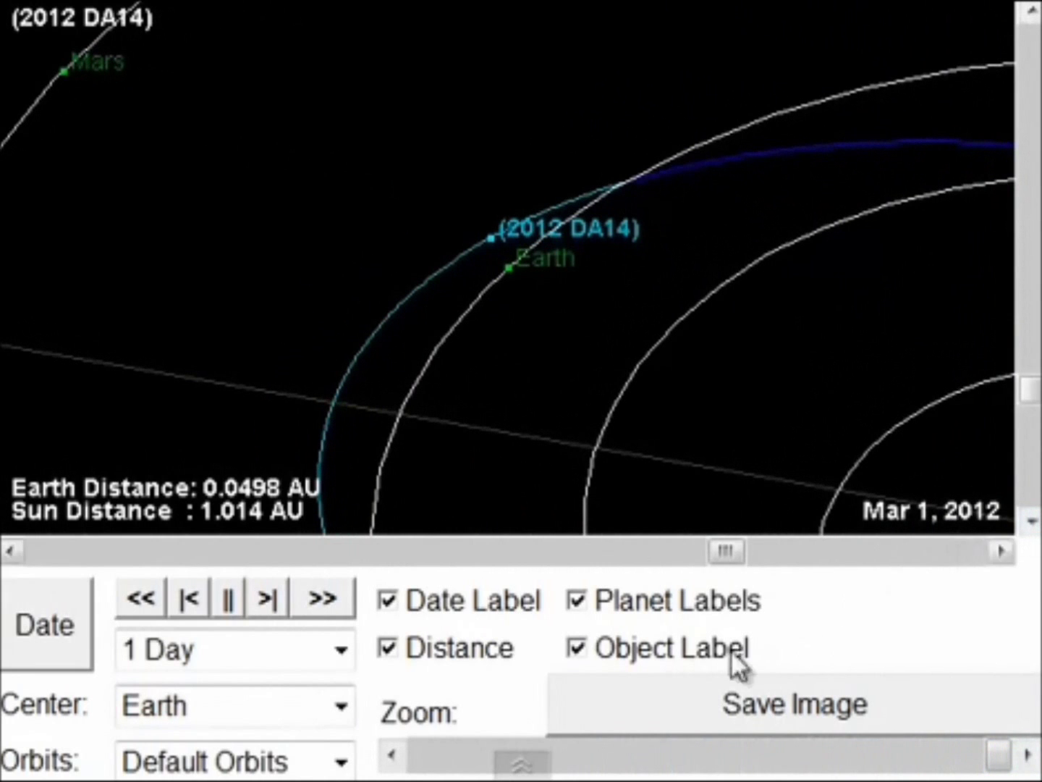
# Rotate and tilt the orbit diagram to look down on Earth and 2012 DA14 from nearly straight above.
pyautogui.moveTo(733, 549); pyautogui.dragTo(747, 576)
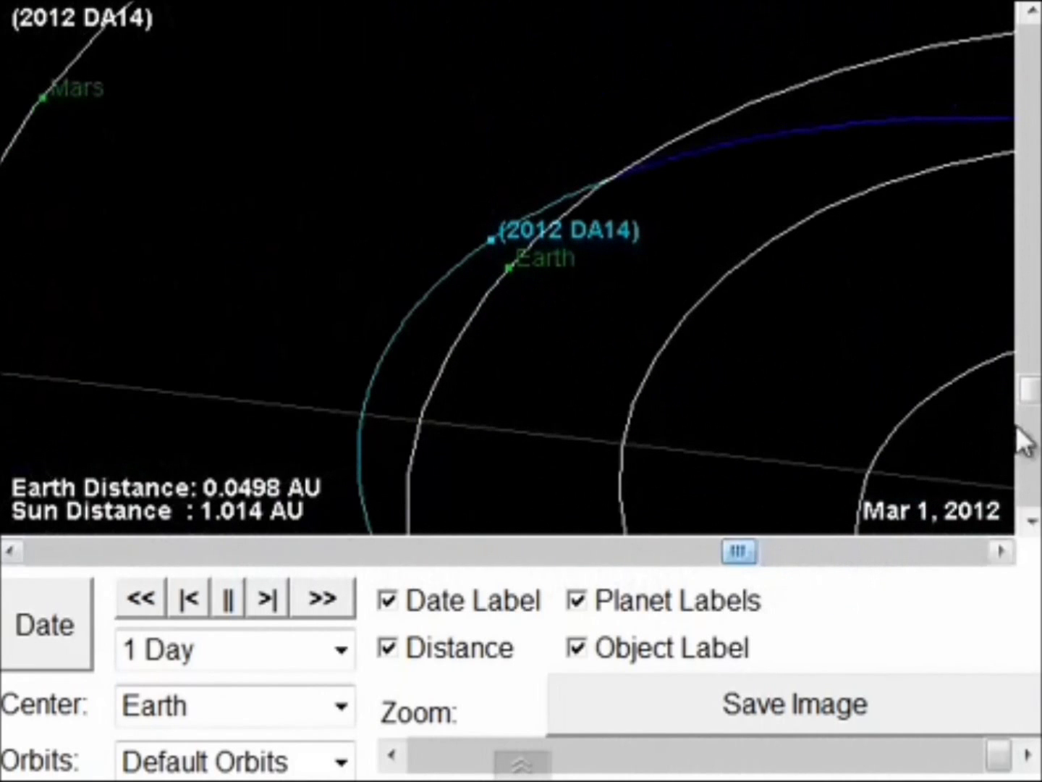
pyautogui.moveTo(1032, 396); pyautogui.dragTo(915, 335)
pyautogui.moveTo(736, 550); pyautogui.dragTo(779, 556)
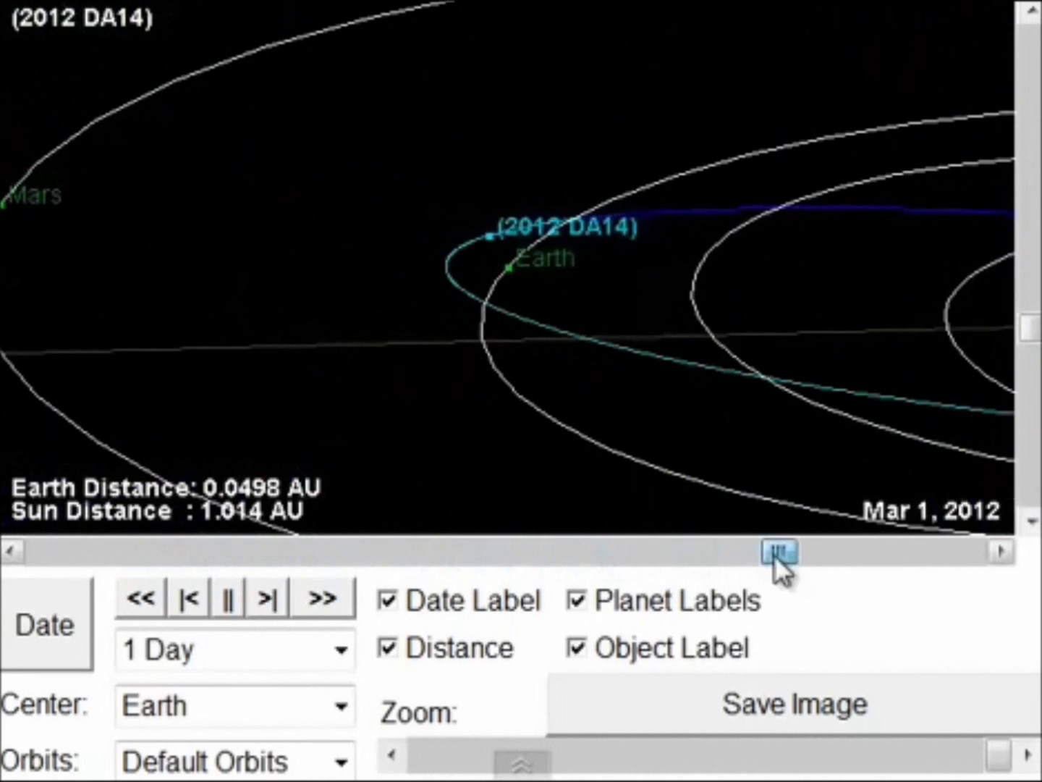
pyautogui.moveTo(1027, 329); pyautogui.dragTo(1031, 557)
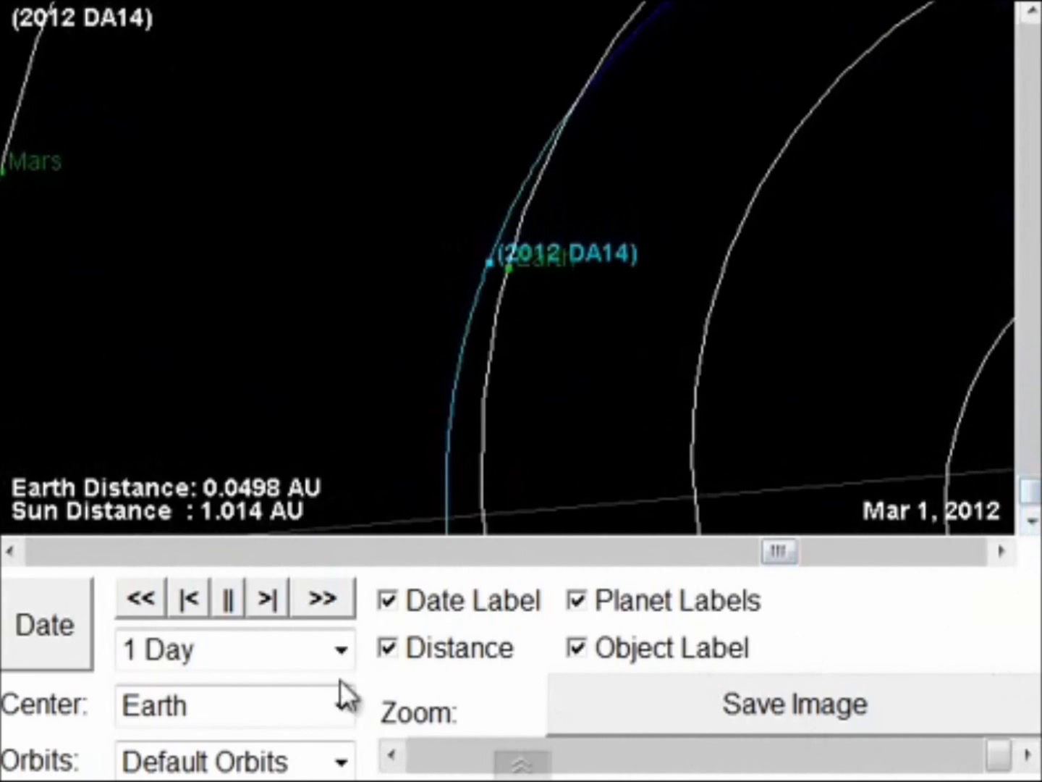
# Run the orbit simulation forward in 1-day steps and pause it at June 6, 2013.
pyautogui.click(197, 649)
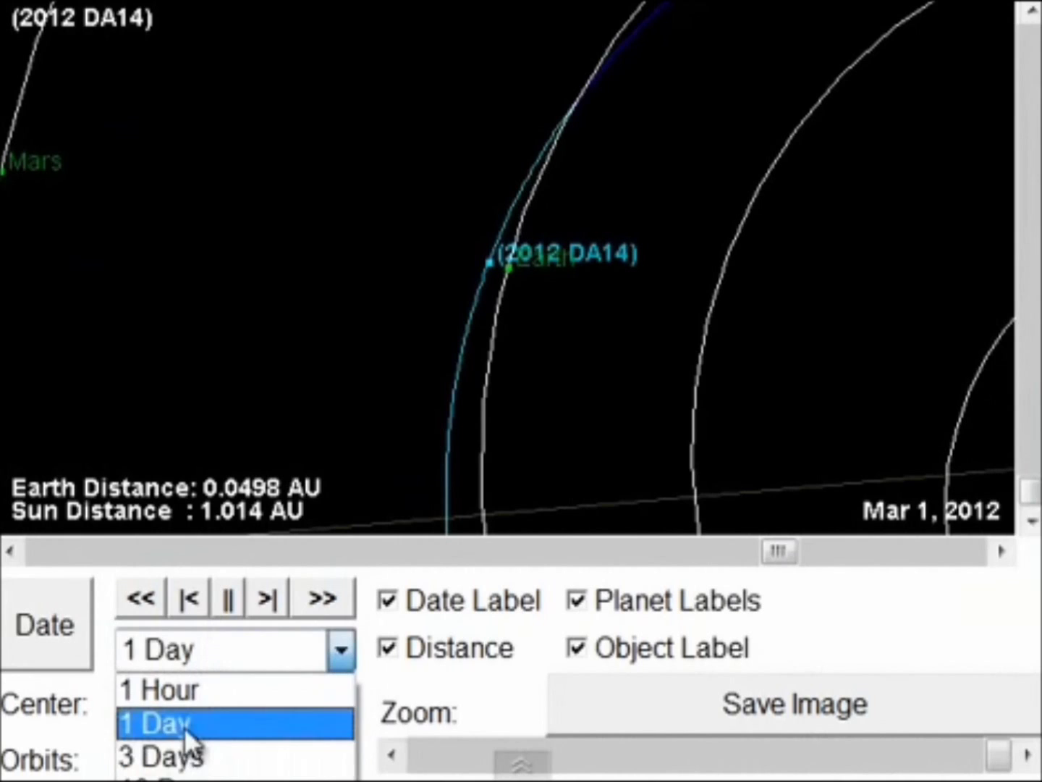
pyautogui.click(184, 726)
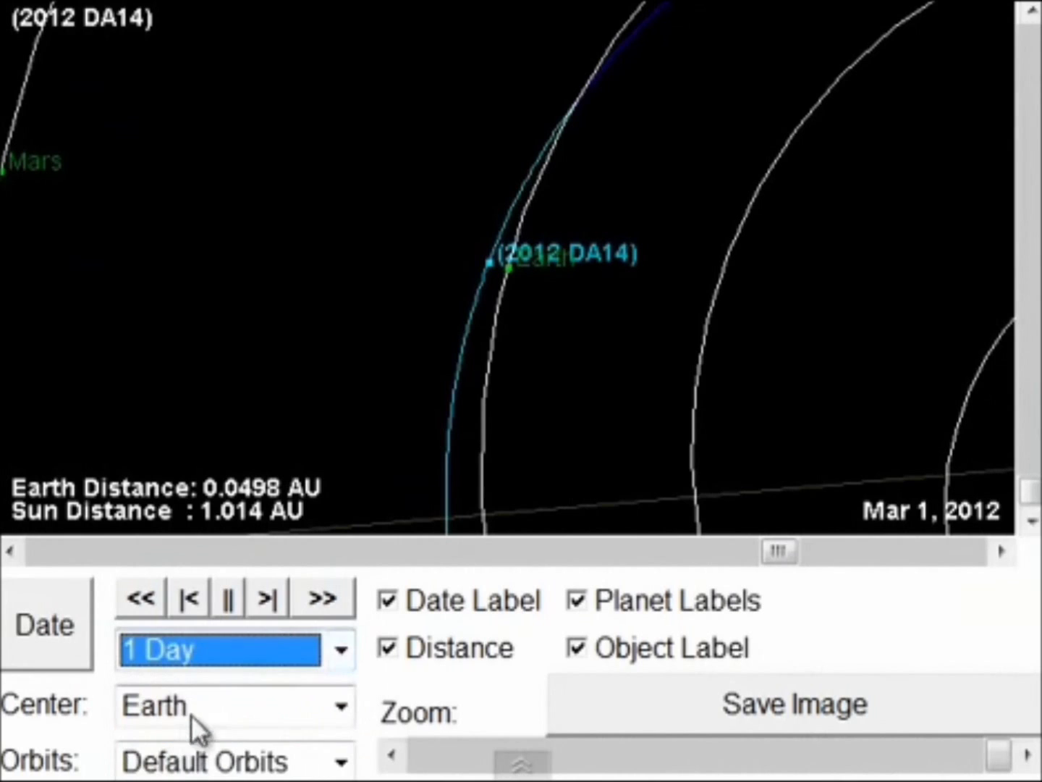
pyautogui.click(318, 597)
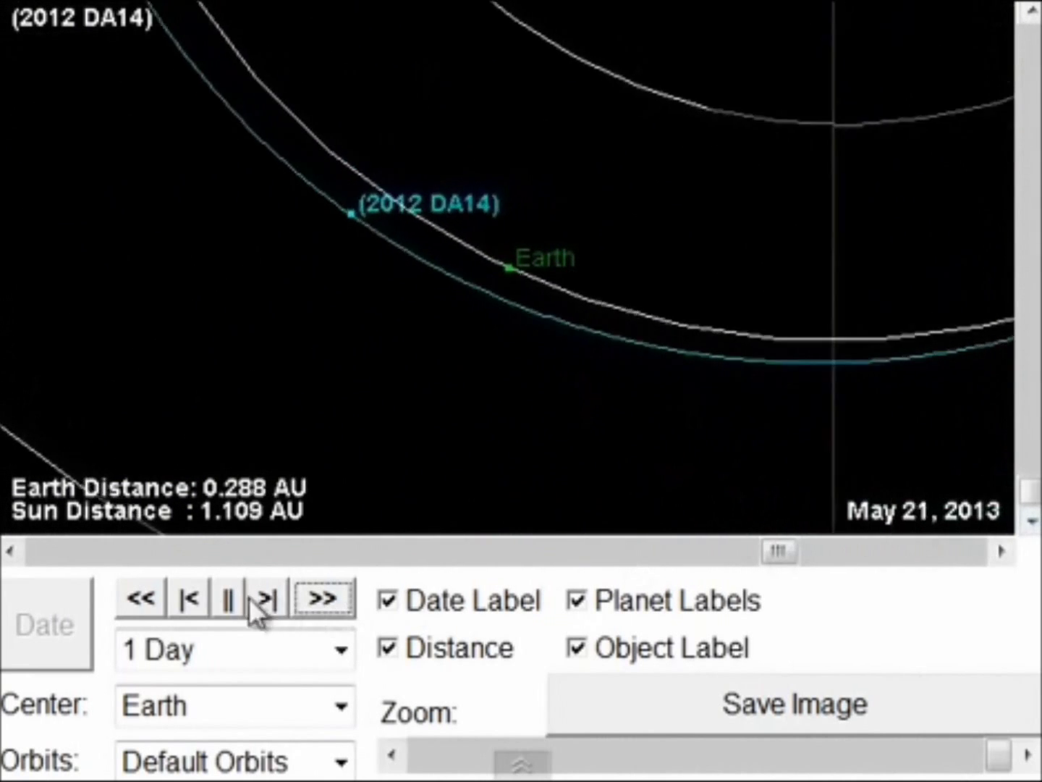
pyautogui.click(228, 597)
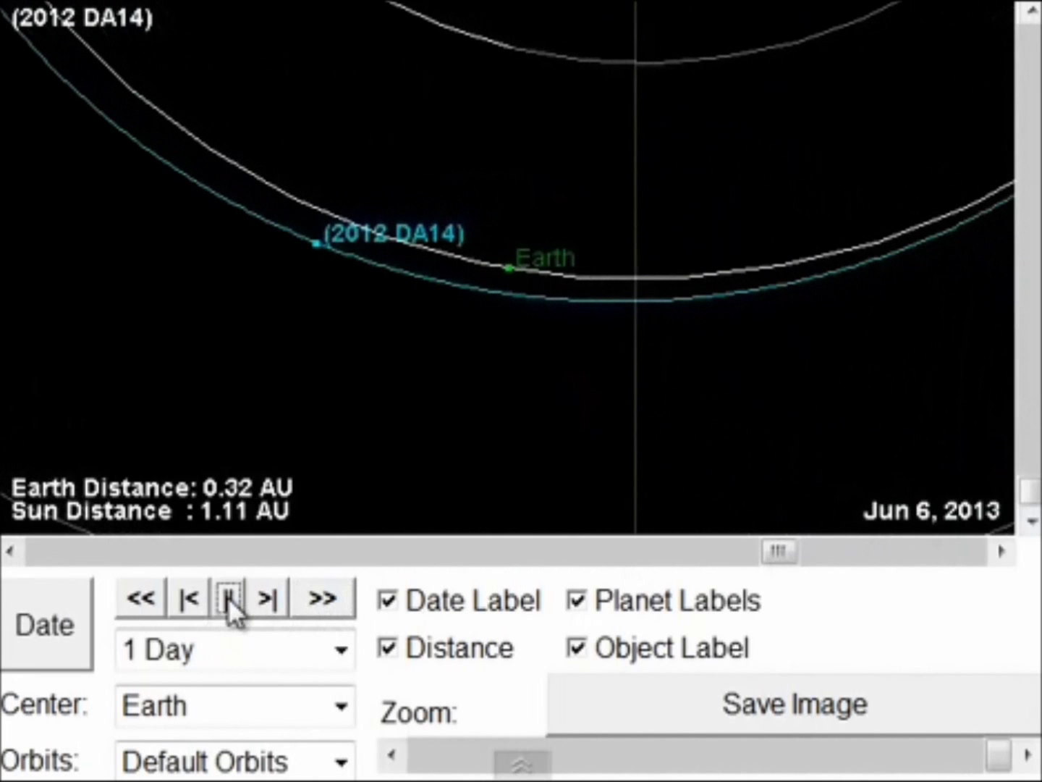
# Run the simulation backward to February 2013, and step day by day to February 14, 2013.
pyautogui.click(152, 599)
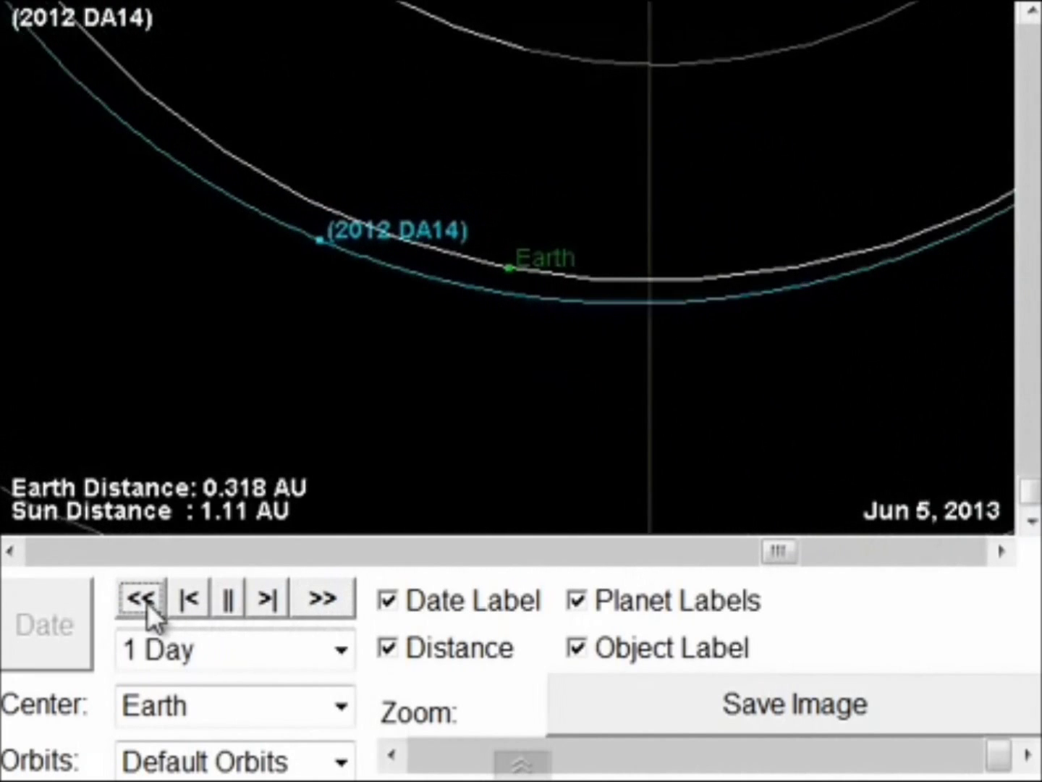
pyautogui.click(230, 599)
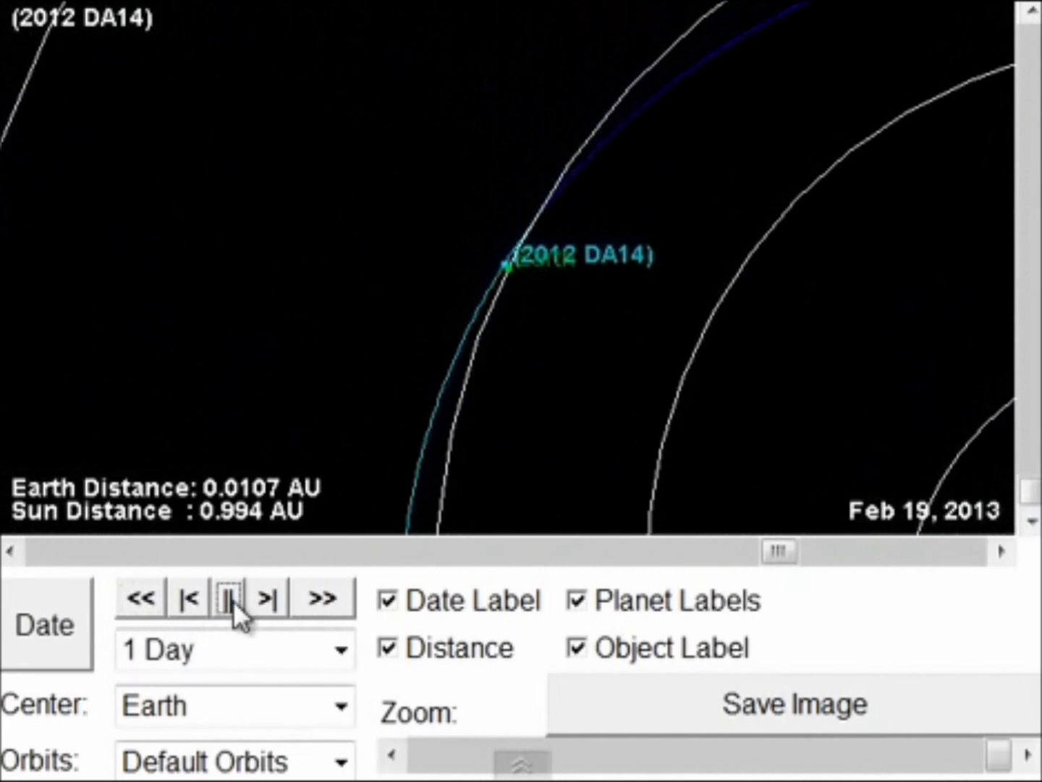
pyautogui.click(191, 603)
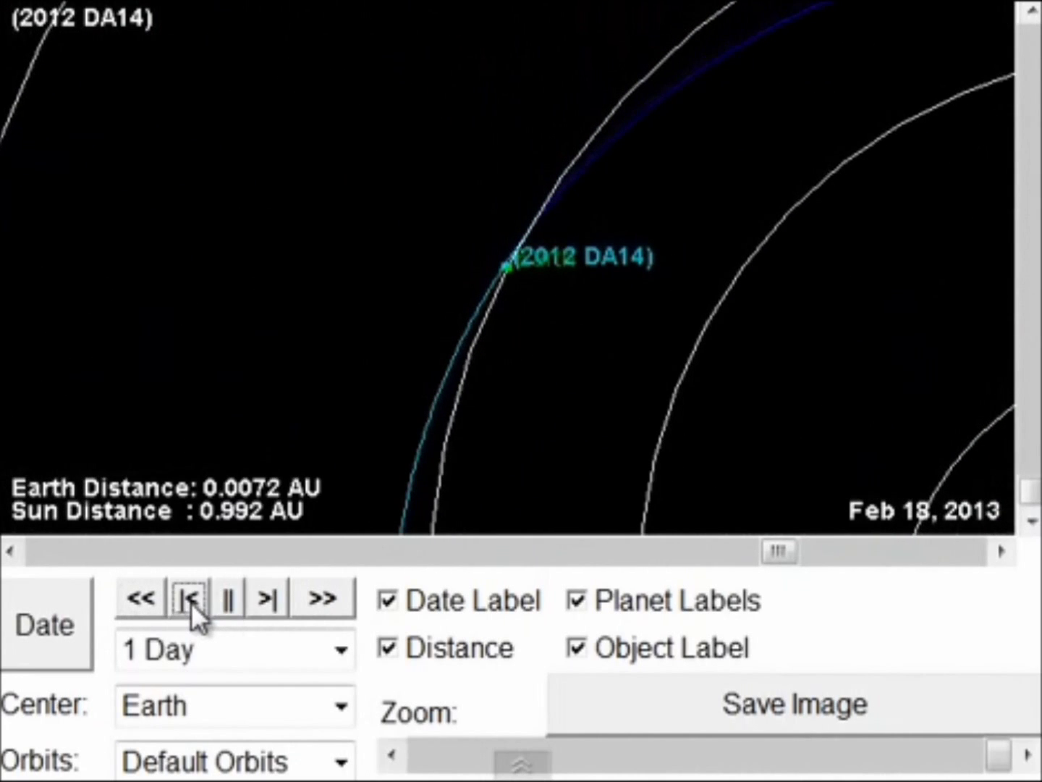
pyautogui.click(192, 602)
pyautogui.click(191, 602)
pyautogui.click(191, 603)
pyautogui.click(191, 603)
pyautogui.click(192, 602)
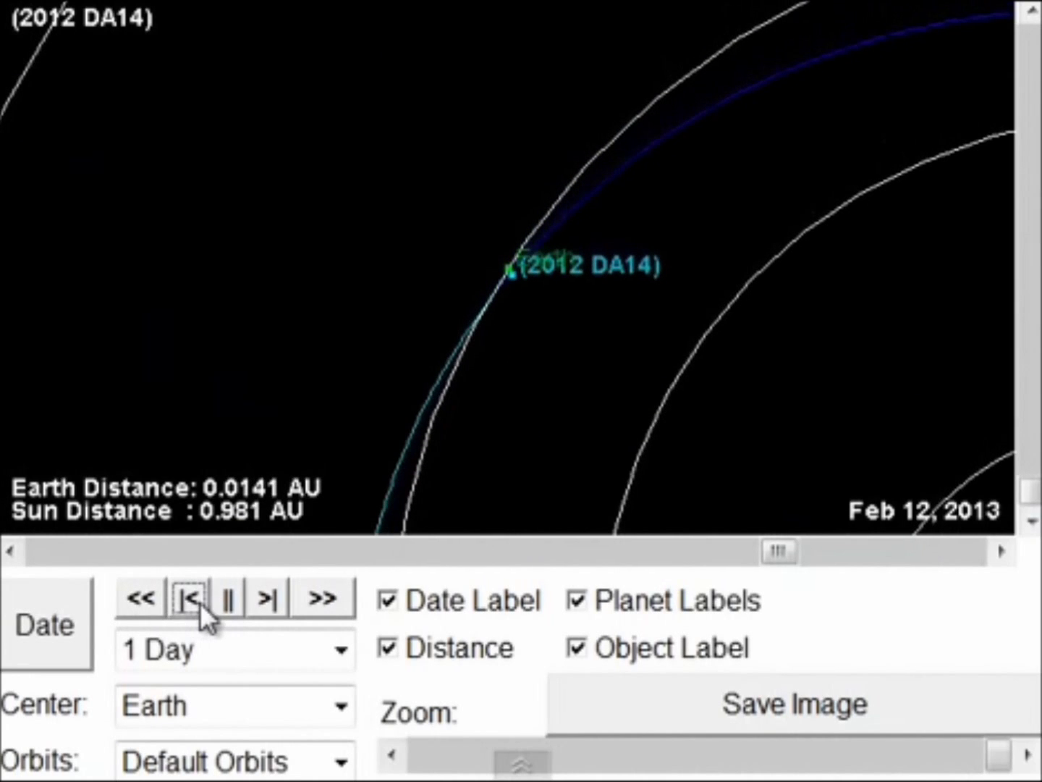
pyautogui.click(266, 596)
pyautogui.click(266, 595)
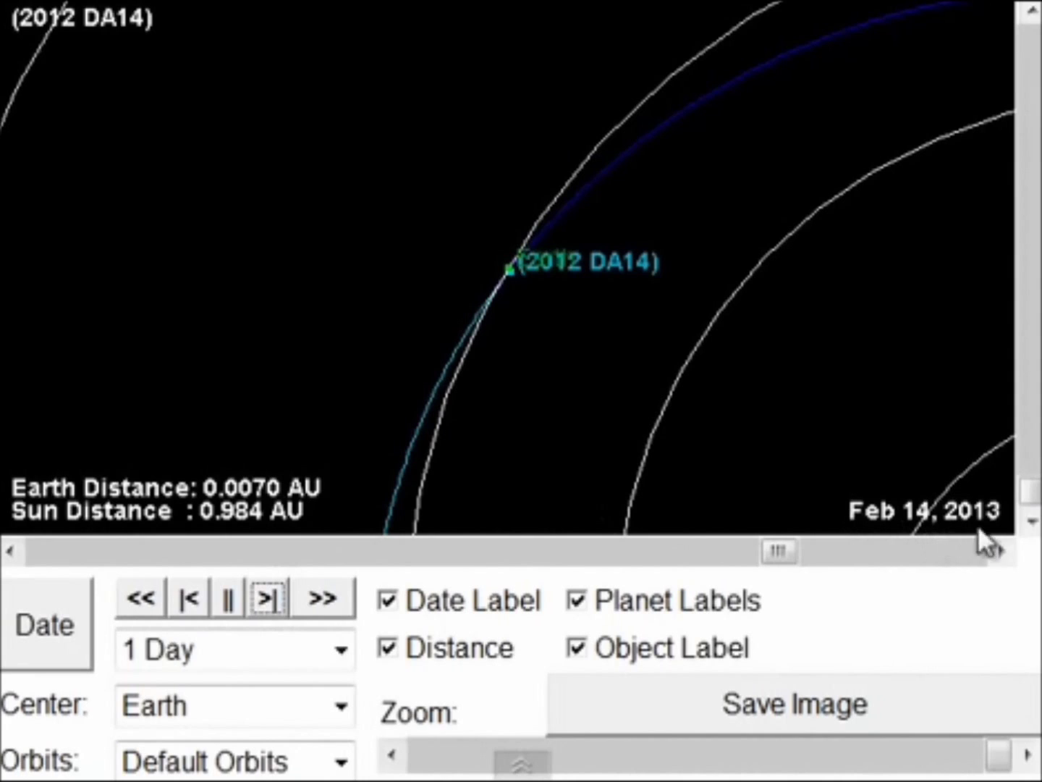
# Set the time step to 1 Hour, advance hour by hour to February 16, 2013, and step back one hour to February 15.
pyautogui.click(239, 648)
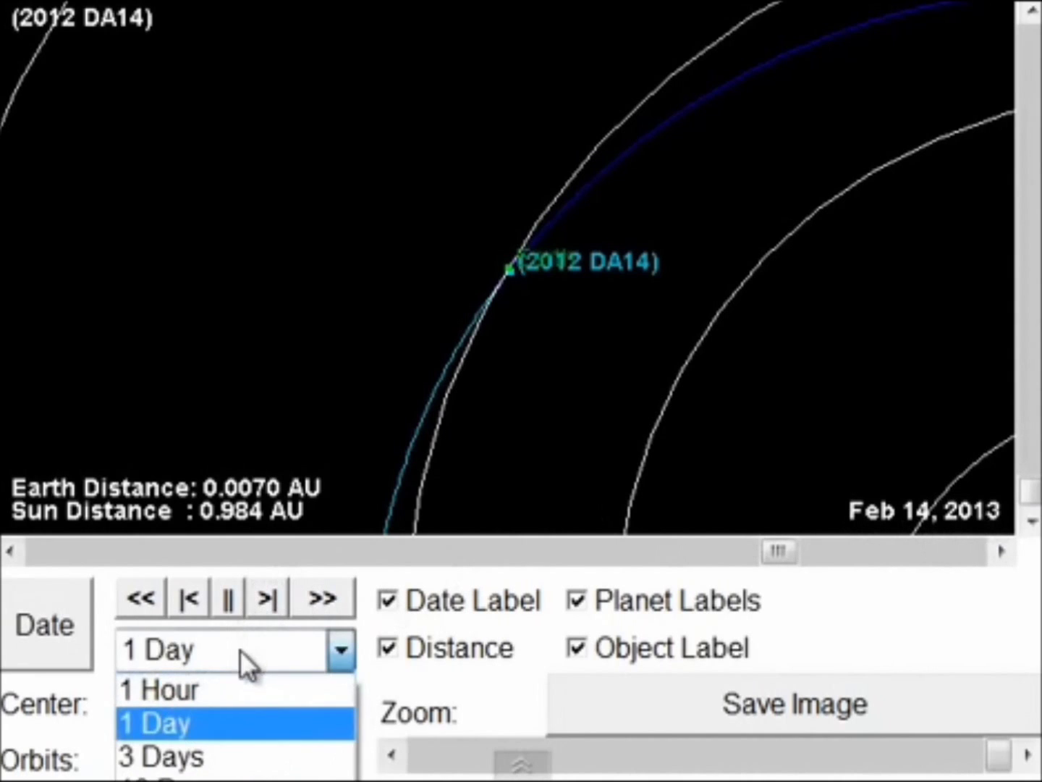
pyautogui.click(166, 688)
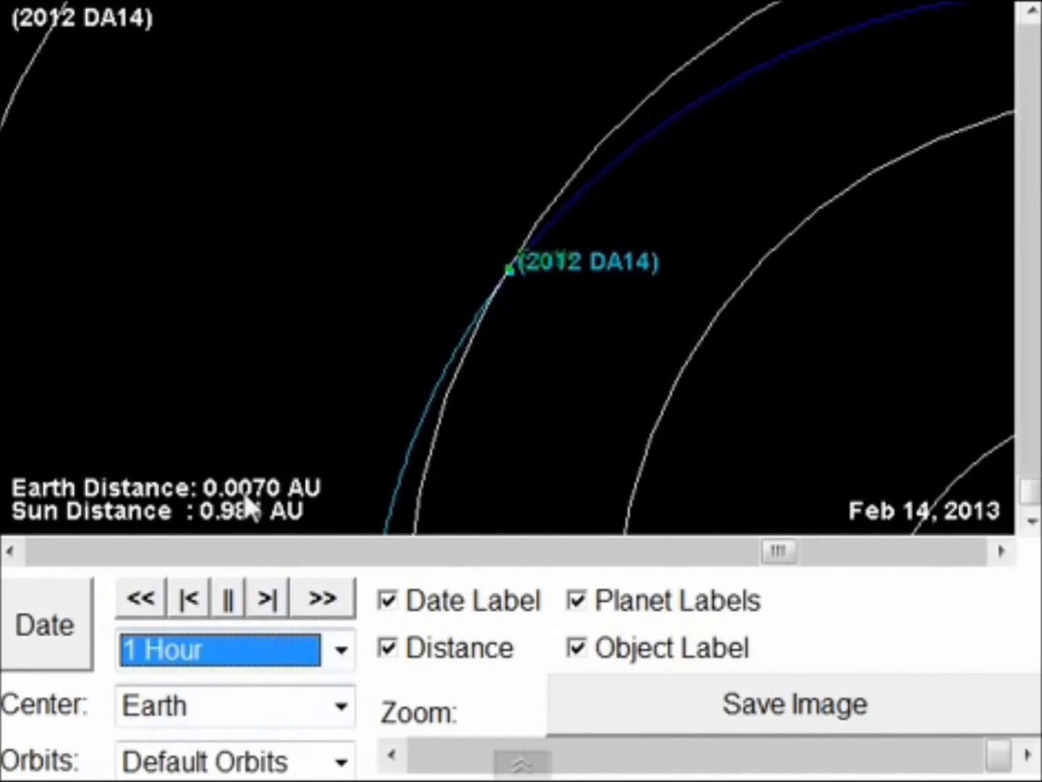
pyautogui.click(271, 596)
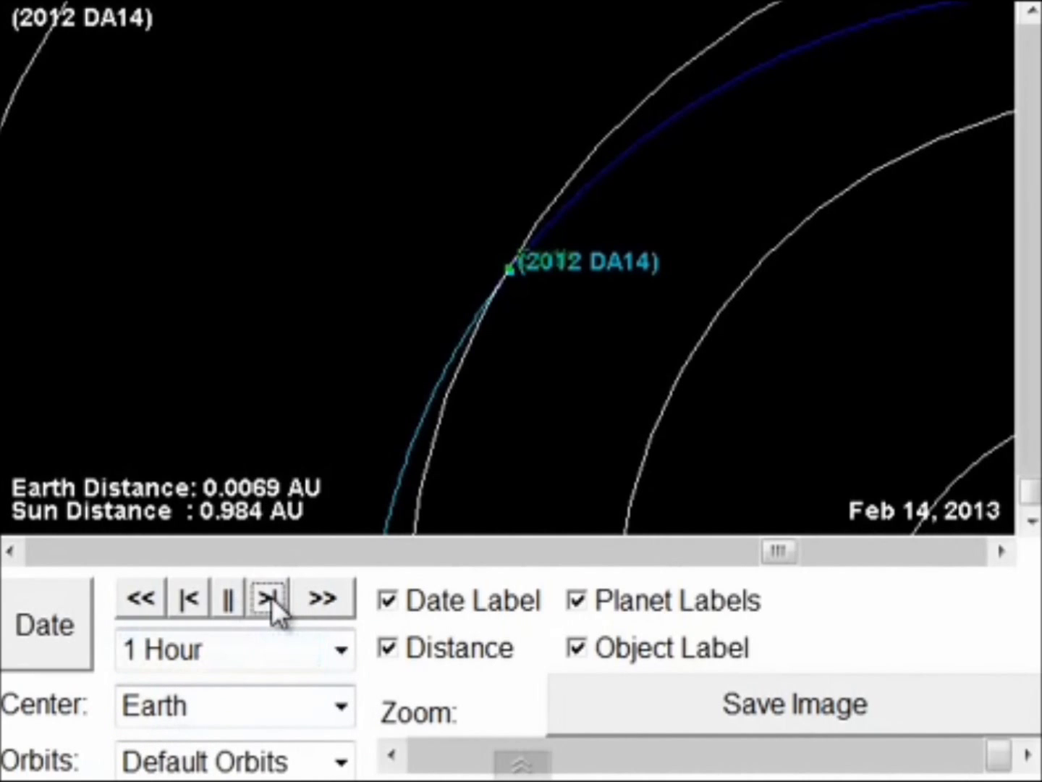
pyautogui.click(271, 598)
pyautogui.click(272, 596)
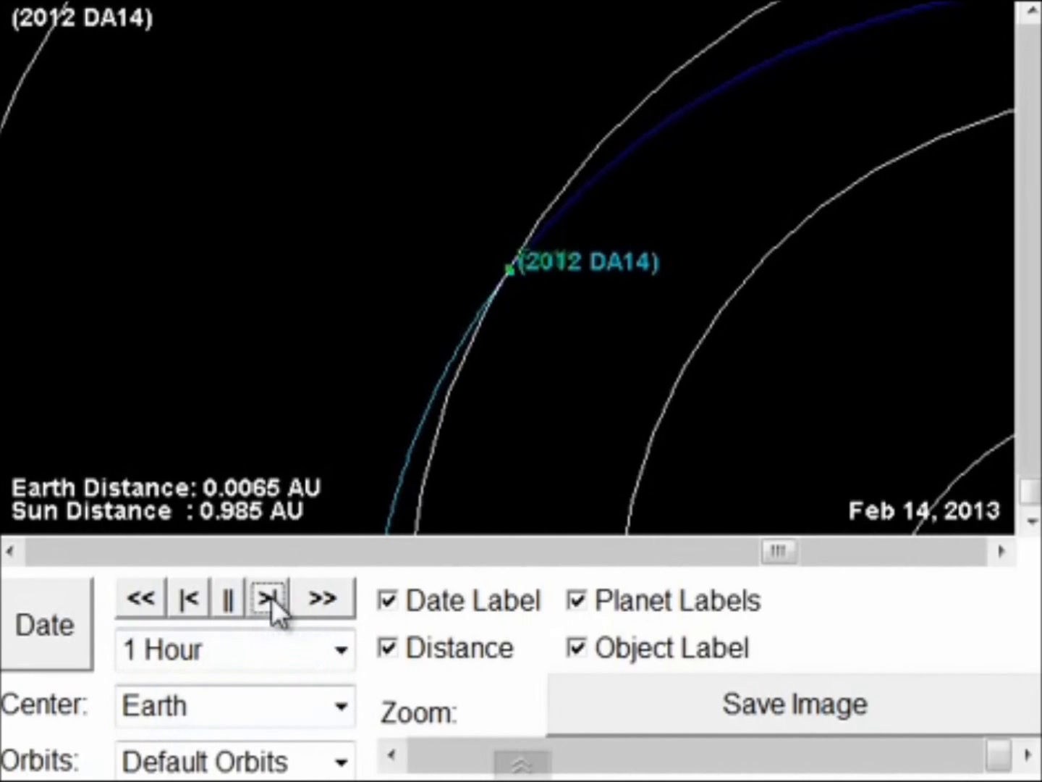
pyautogui.click(271, 597)
pyautogui.click(271, 598)
pyautogui.click(270, 597)
pyautogui.click(271, 596)
pyautogui.click(271, 597)
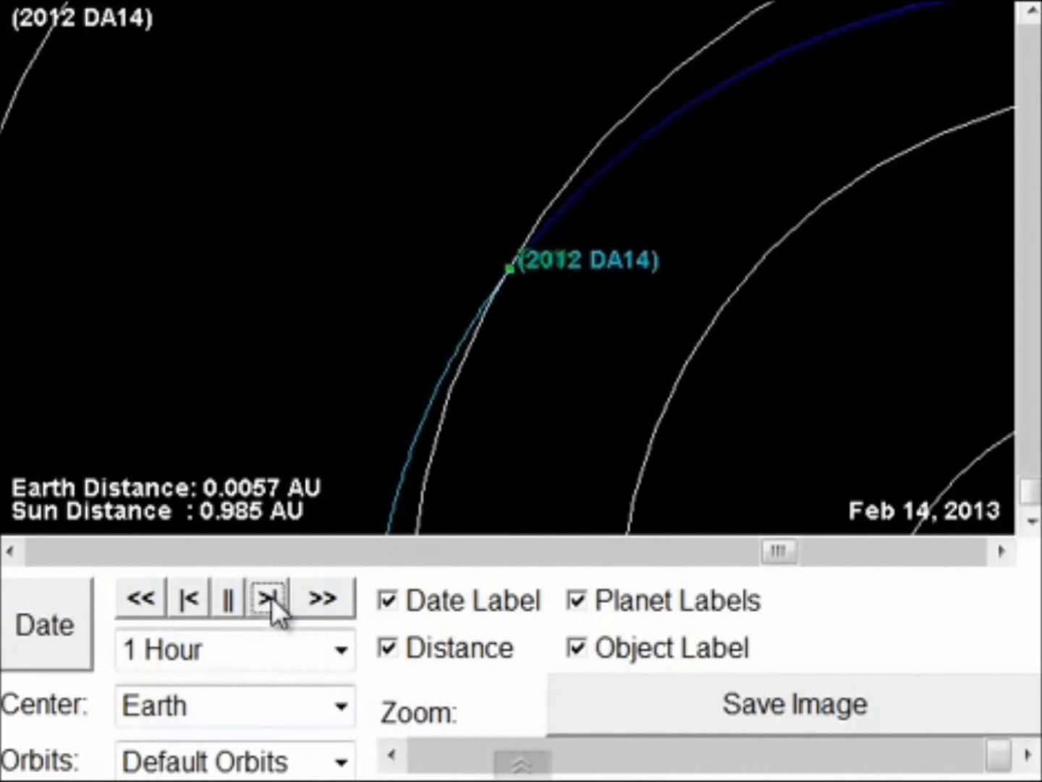
pyautogui.click(271, 596)
pyautogui.click(273, 600)
pyautogui.click(275, 598)
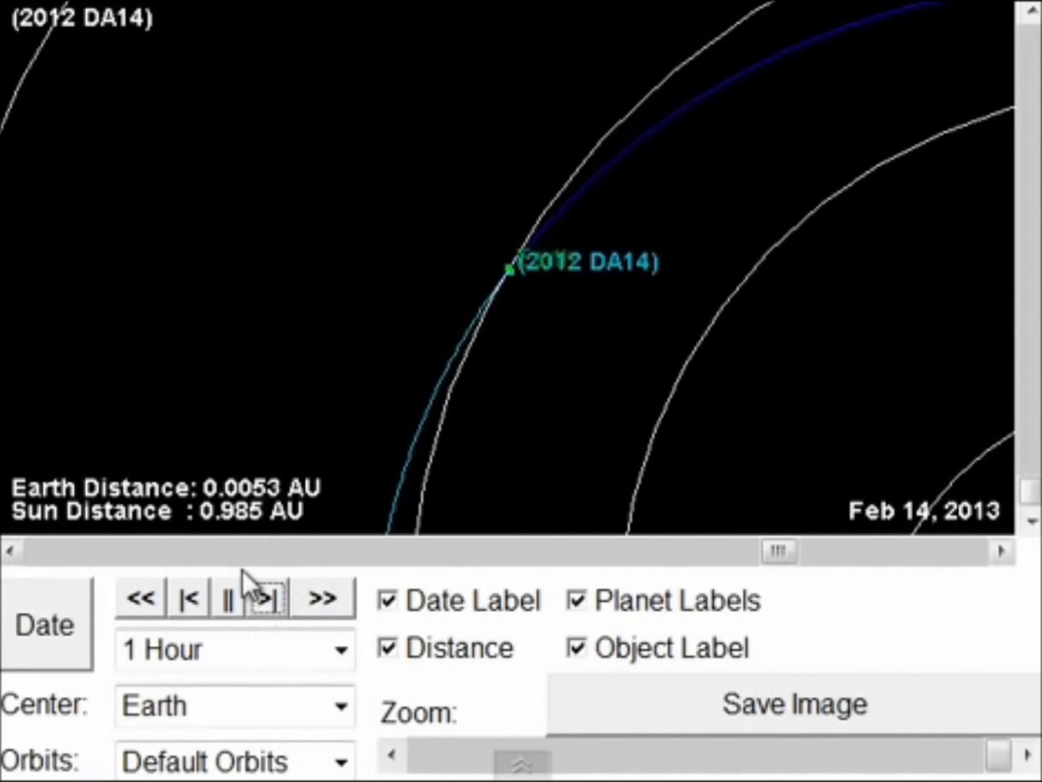
pyautogui.click(264, 598)
pyautogui.click(268, 600)
pyautogui.click(268, 600)
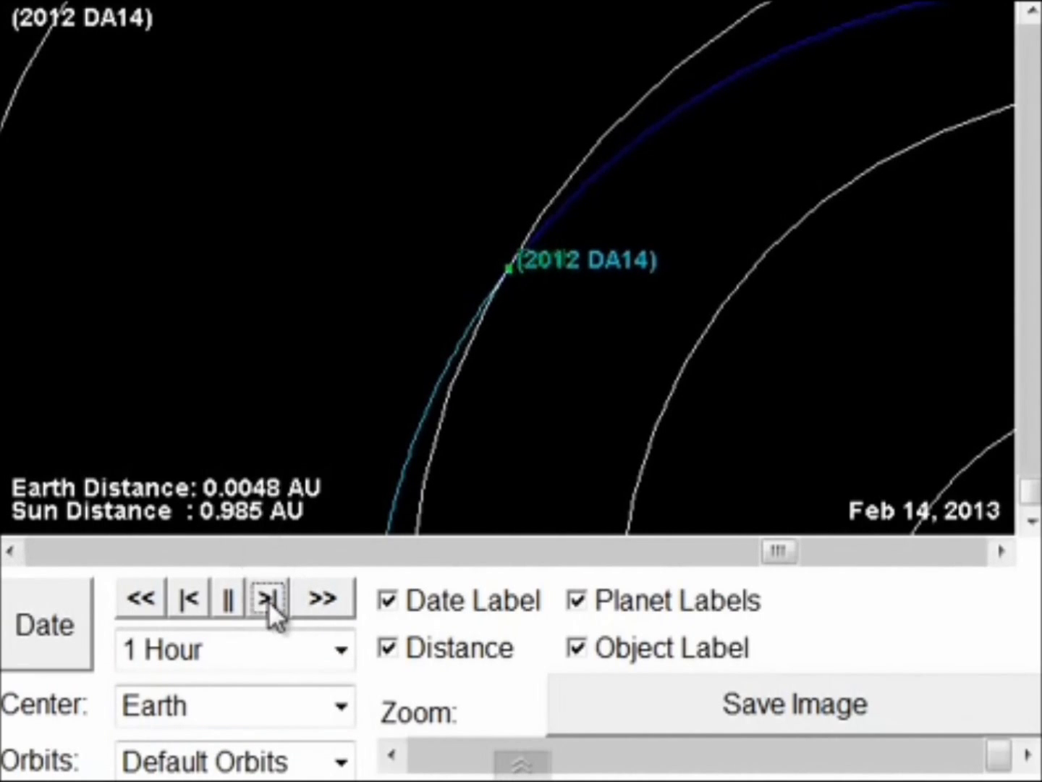
pyautogui.click(268, 600)
pyautogui.click(267, 600)
pyautogui.click(267, 600)
pyautogui.click(268, 600)
pyautogui.click(268, 600)
pyautogui.click(268, 601)
pyautogui.click(268, 601)
pyautogui.click(269, 600)
pyautogui.click(269, 598)
pyautogui.click(268, 597)
pyautogui.click(269, 596)
pyautogui.click(269, 595)
pyautogui.click(270, 596)
pyautogui.click(270, 596)
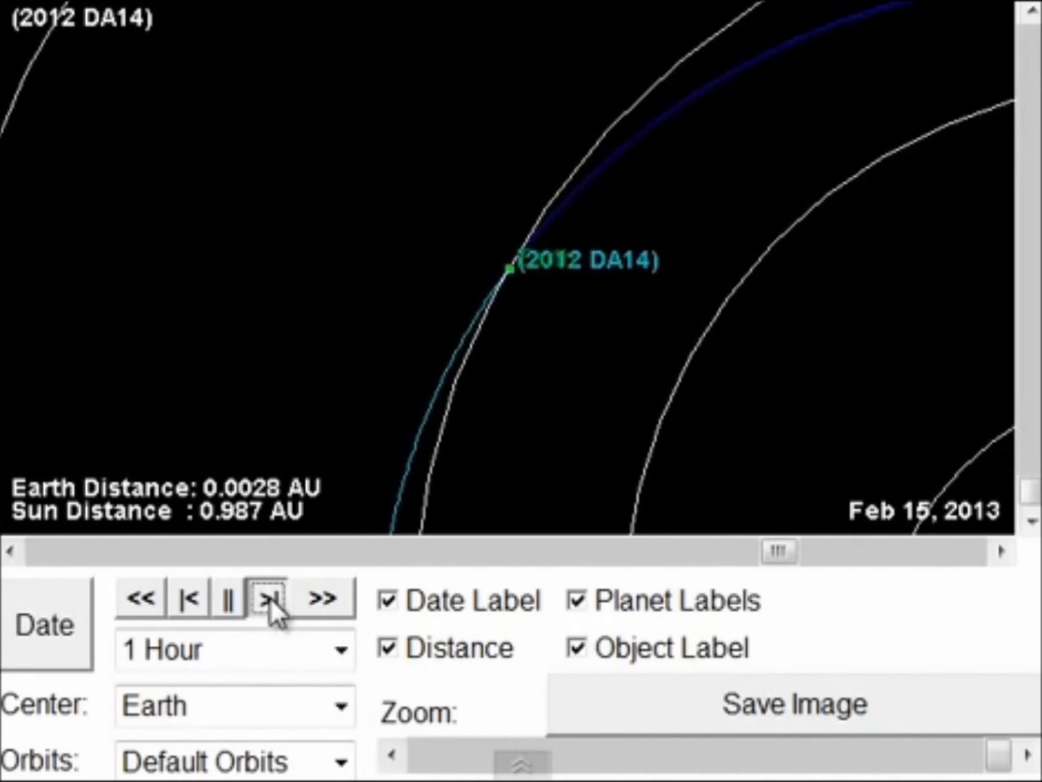
pyautogui.click(270, 597)
pyautogui.click(270, 598)
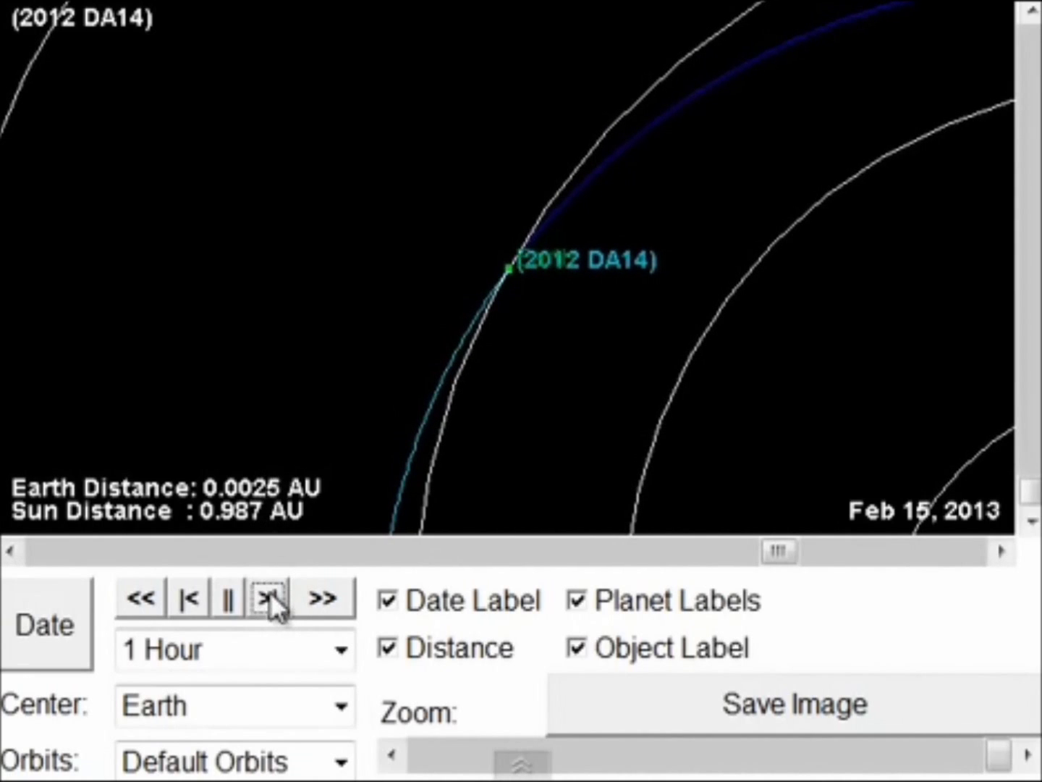
pyautogui.click(270, 597)
pyautogui.click(270, 597)
pyautogui.click(270, 598)
pyautogui.click(271, 592)
pyautogui.click(281, 597)
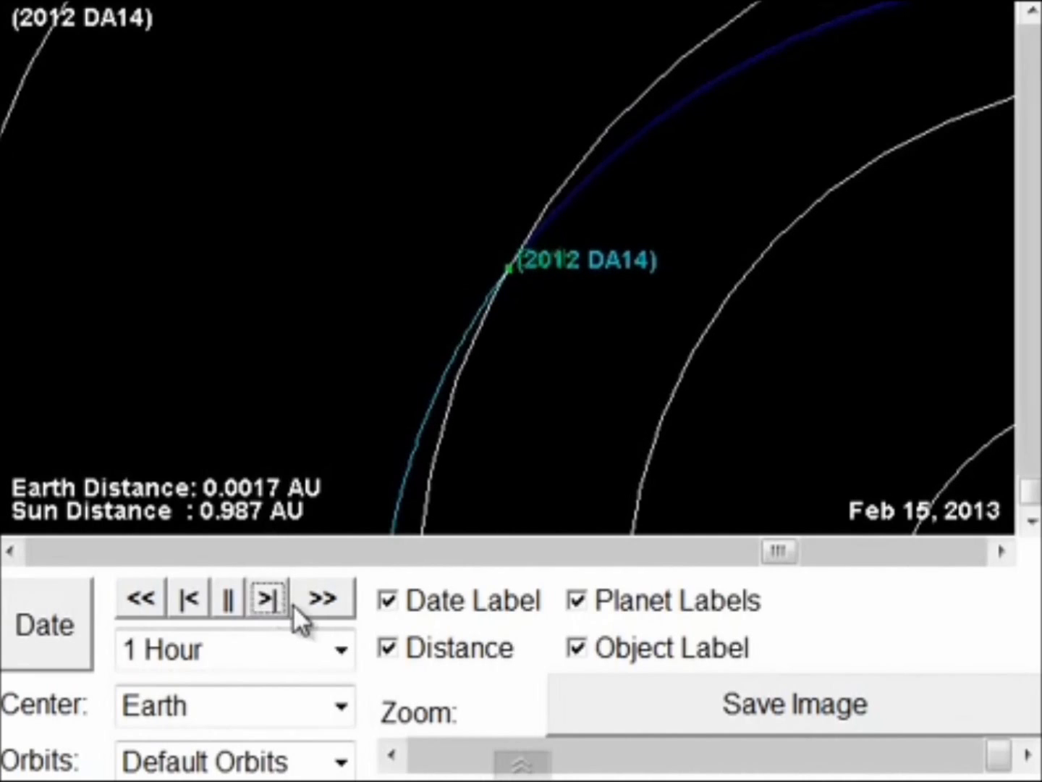
pyautogui.click(278, 602)
pyautogui.click(277, 602)
pyautogui.click(278, 601)
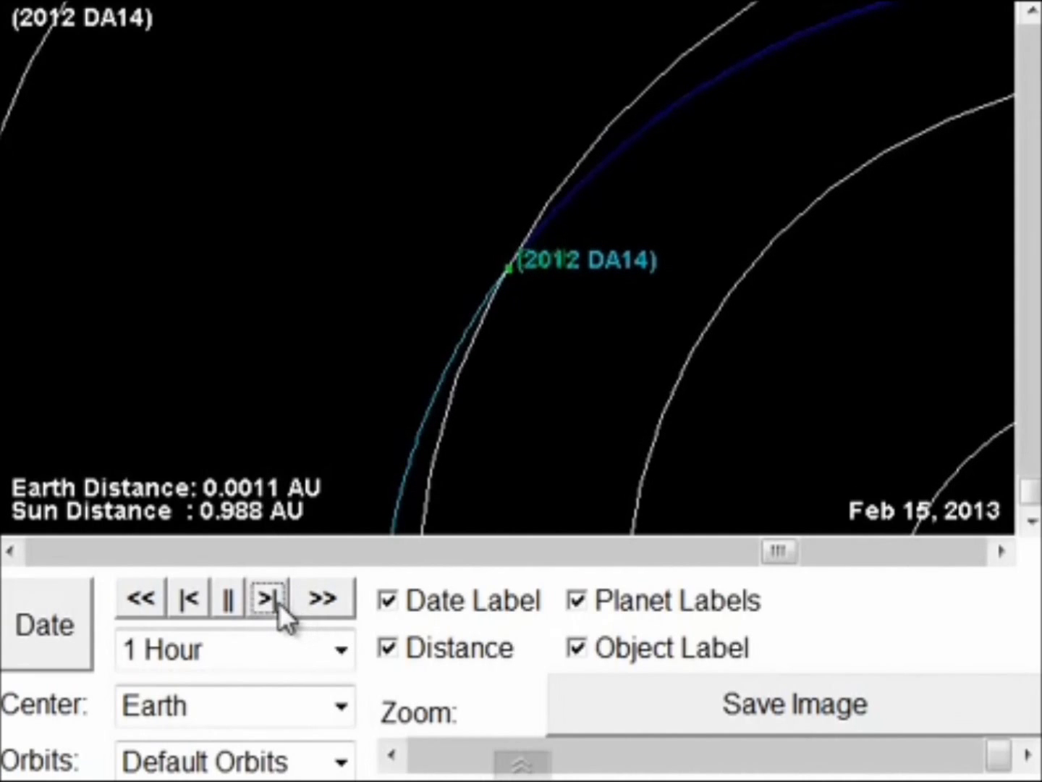
pyautogui.click(278, 602)
pyautogui.click(278, 602)
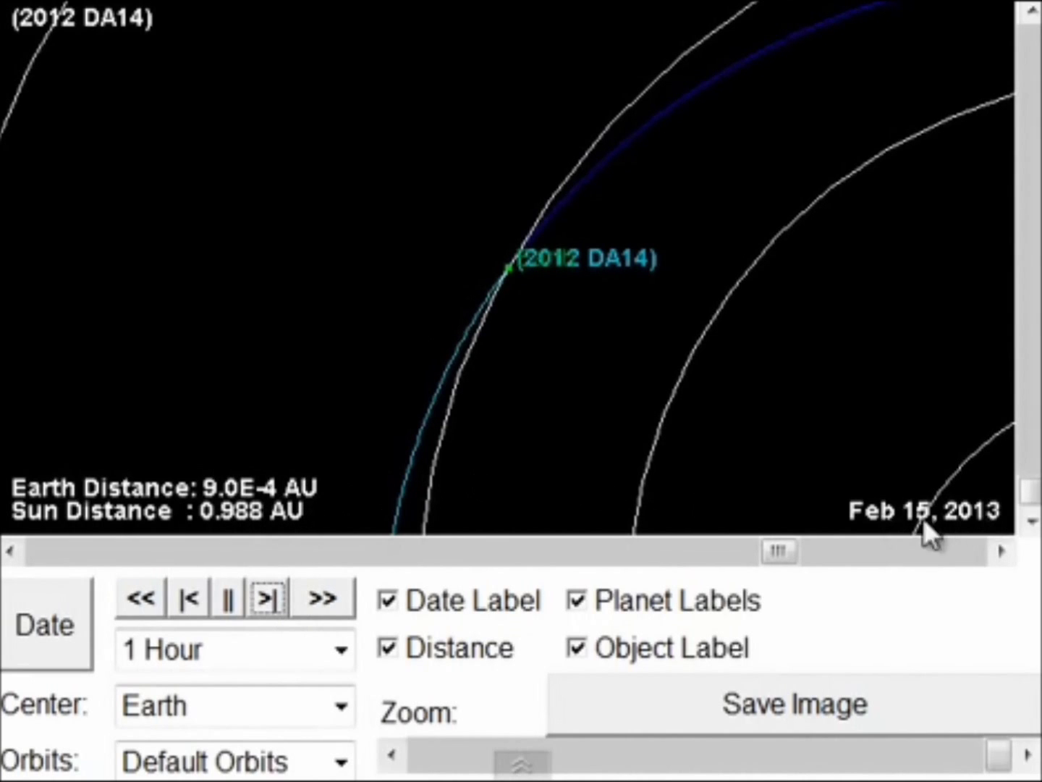
pyautogui.click(266, 597)
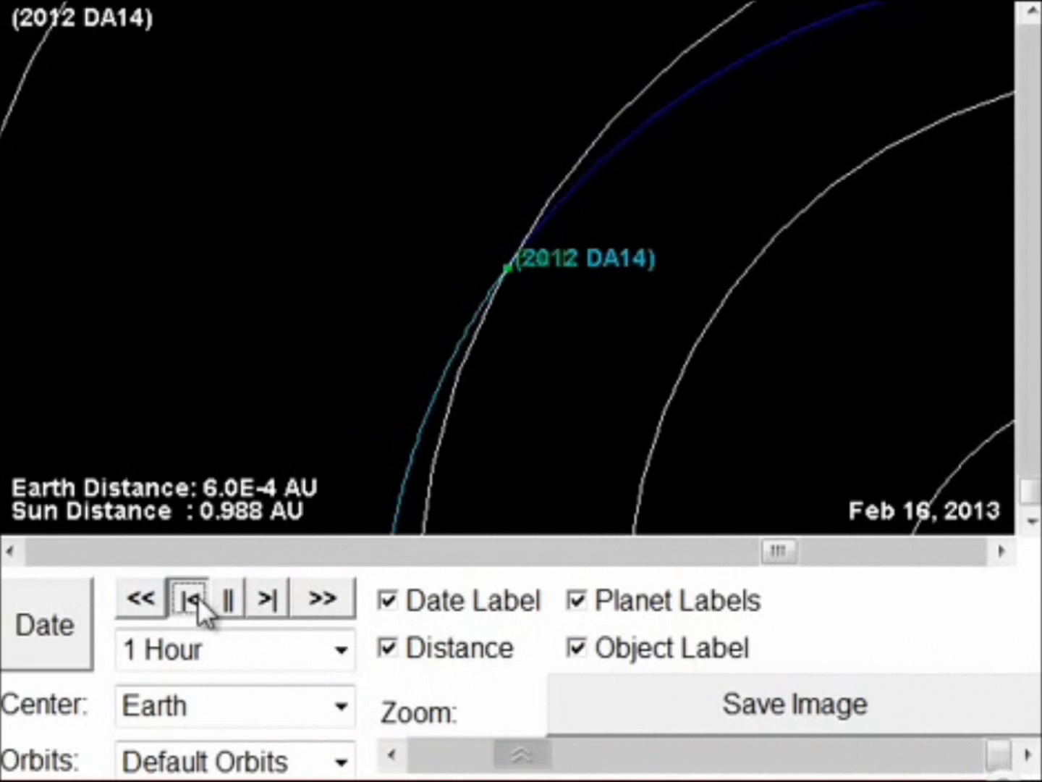
pyautogui.click(197, 598)
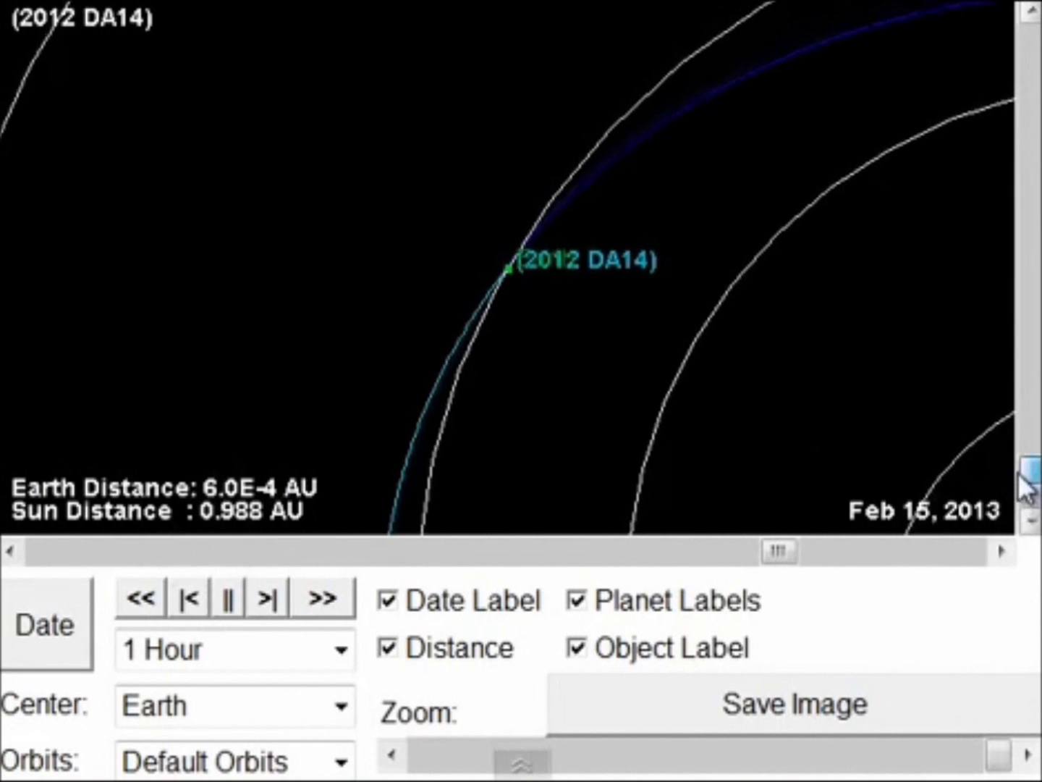
# Tilt and rotate the diagram to a shallow angle, and zoom out to view the orbits as far as Jupiter's.
pyautogui.moveTo(1001, 374); pyautogui.dragTo(991, 349)
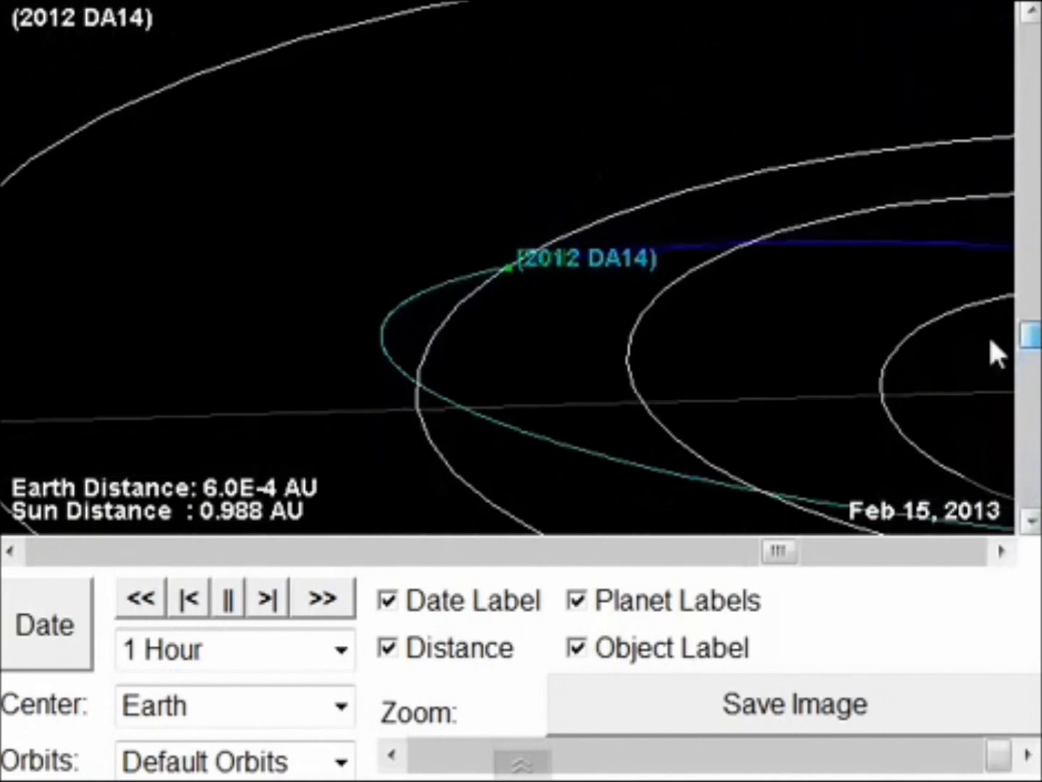
pyautogui.moveTo(780, 552); pyautogui.dragTo(954, 523)
pyautogui.moveTo(1026, 528); pyautogui.dragTo(125, 551)
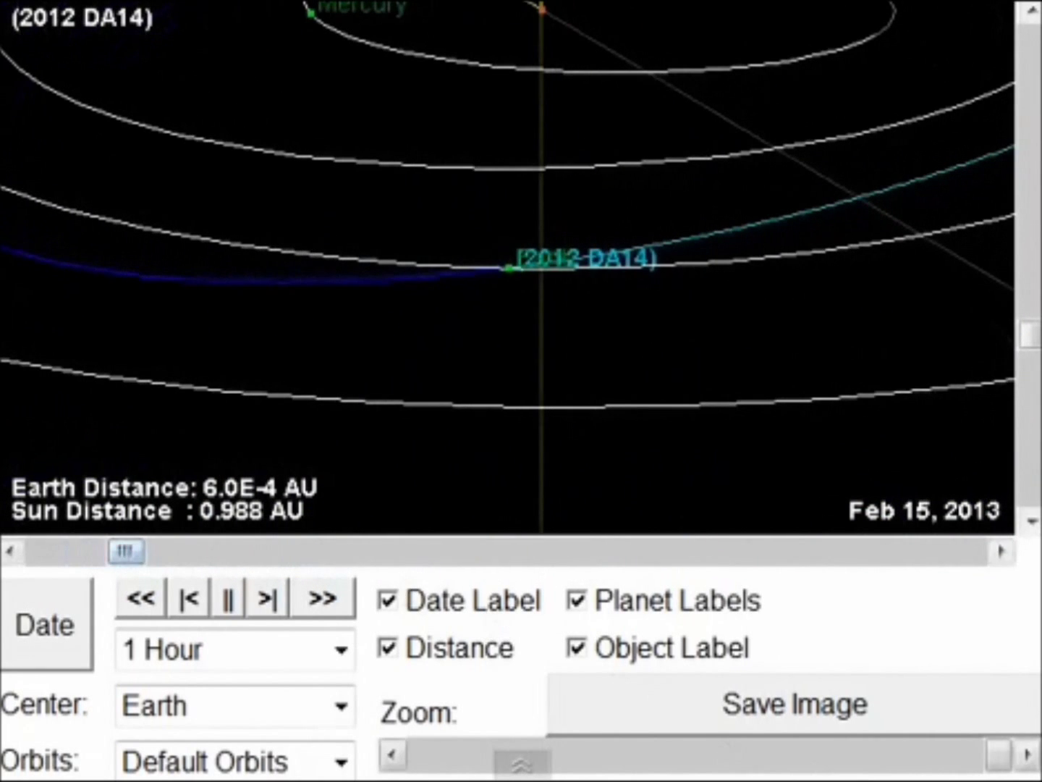
pyautogui.moveTo(997, 759); pyautogui.dragTo(508, 757)
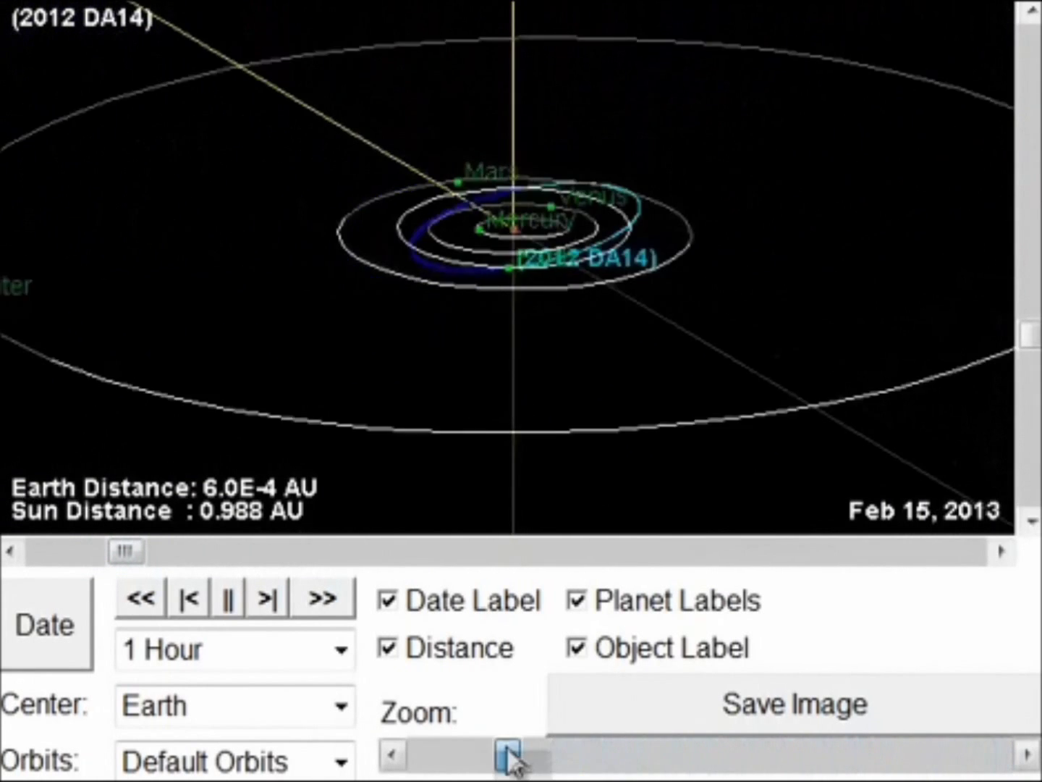